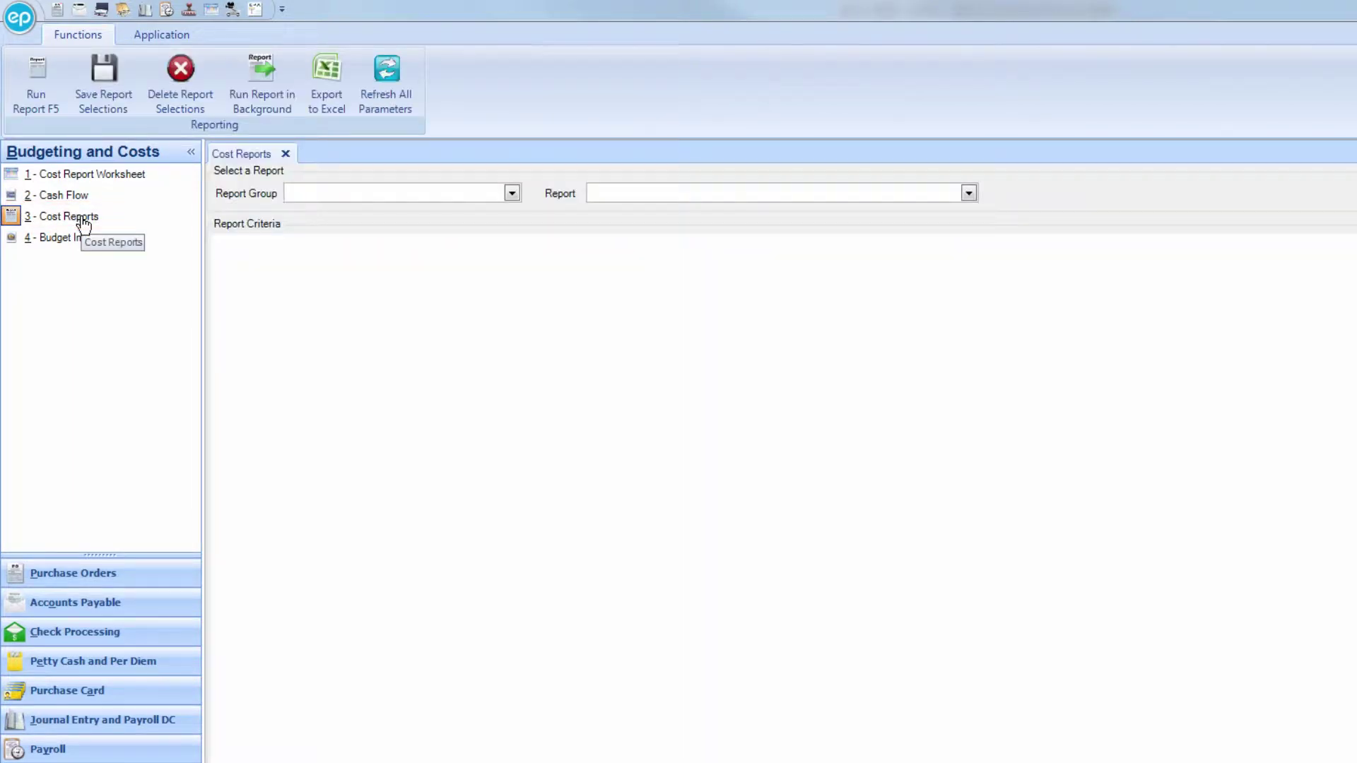
- Open the Report Group list on the Cost Reports screen
left_click(511, 193)
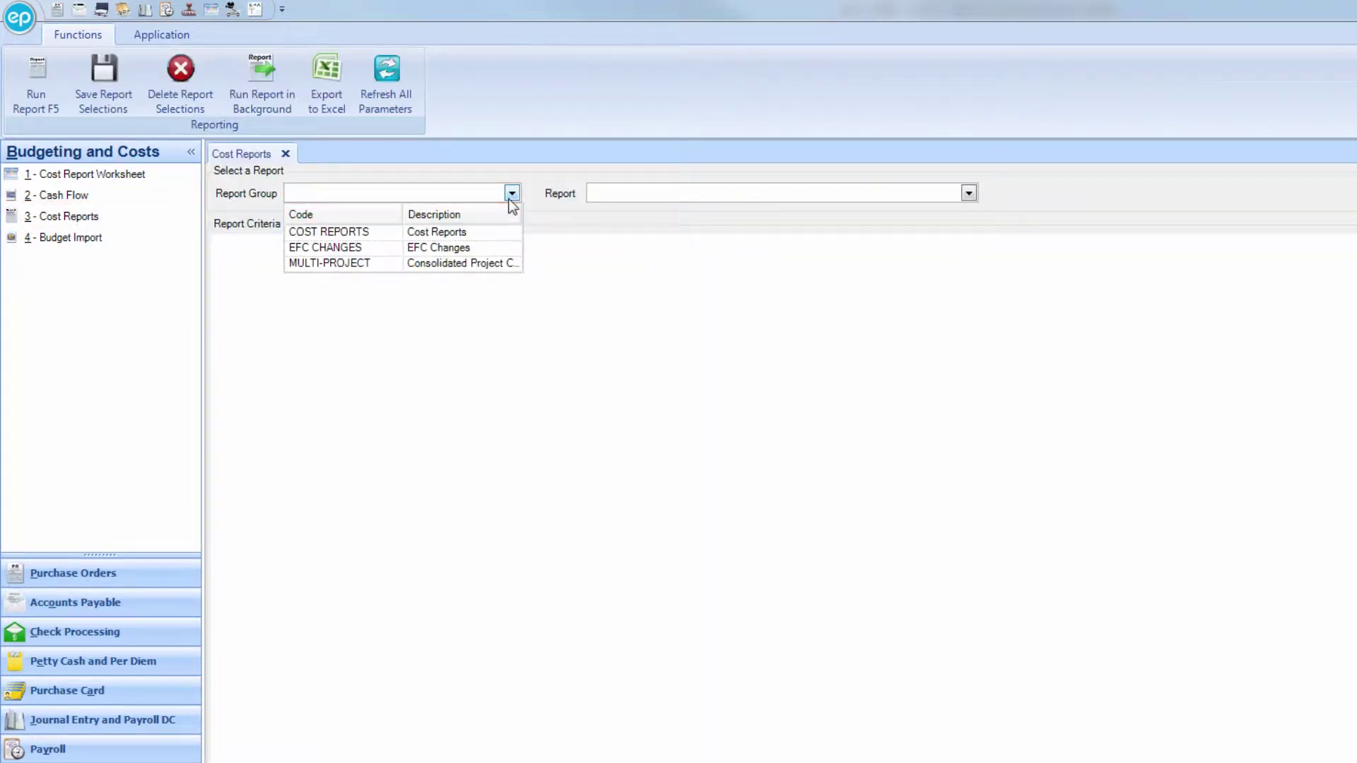
- Pick group EFC Changes, report EFC Changes History, and Period No. From 'Current'
left_click(467, 248)
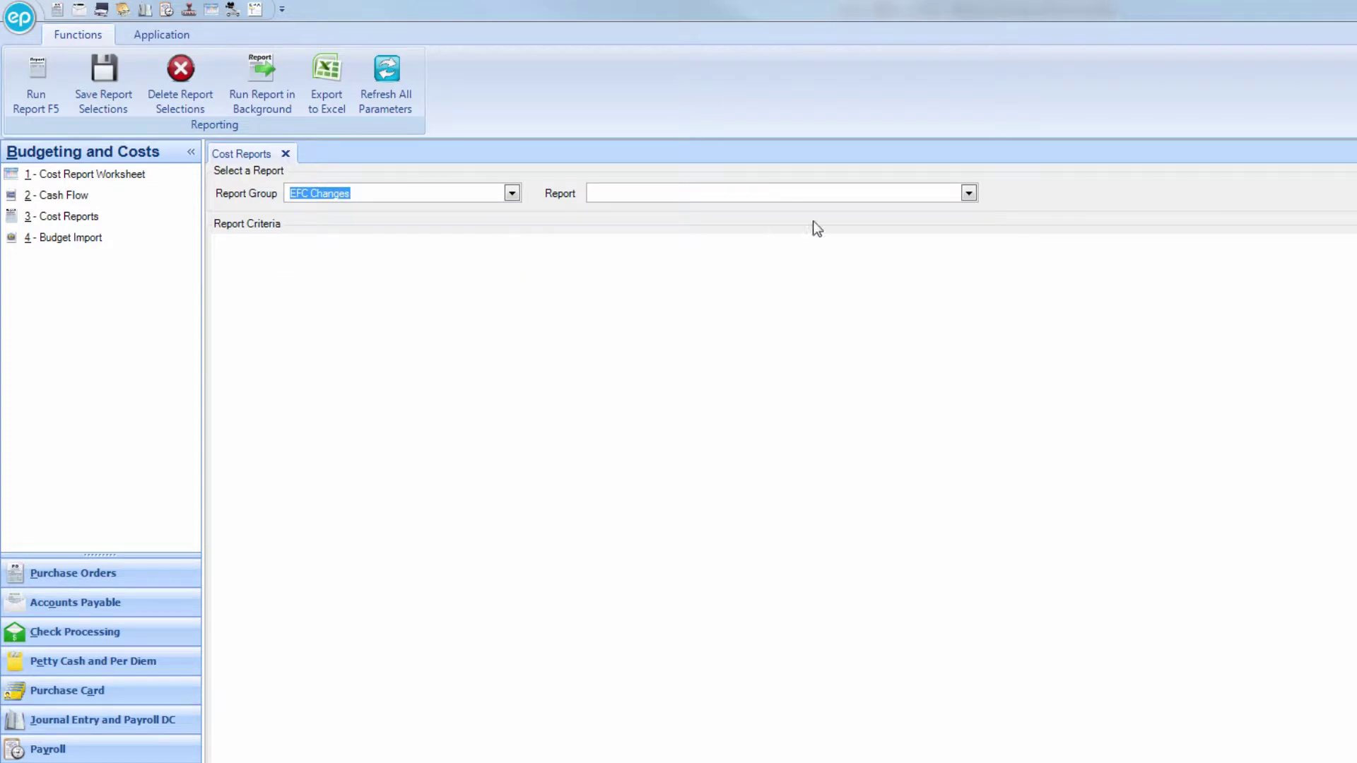
left_click(969, 194)
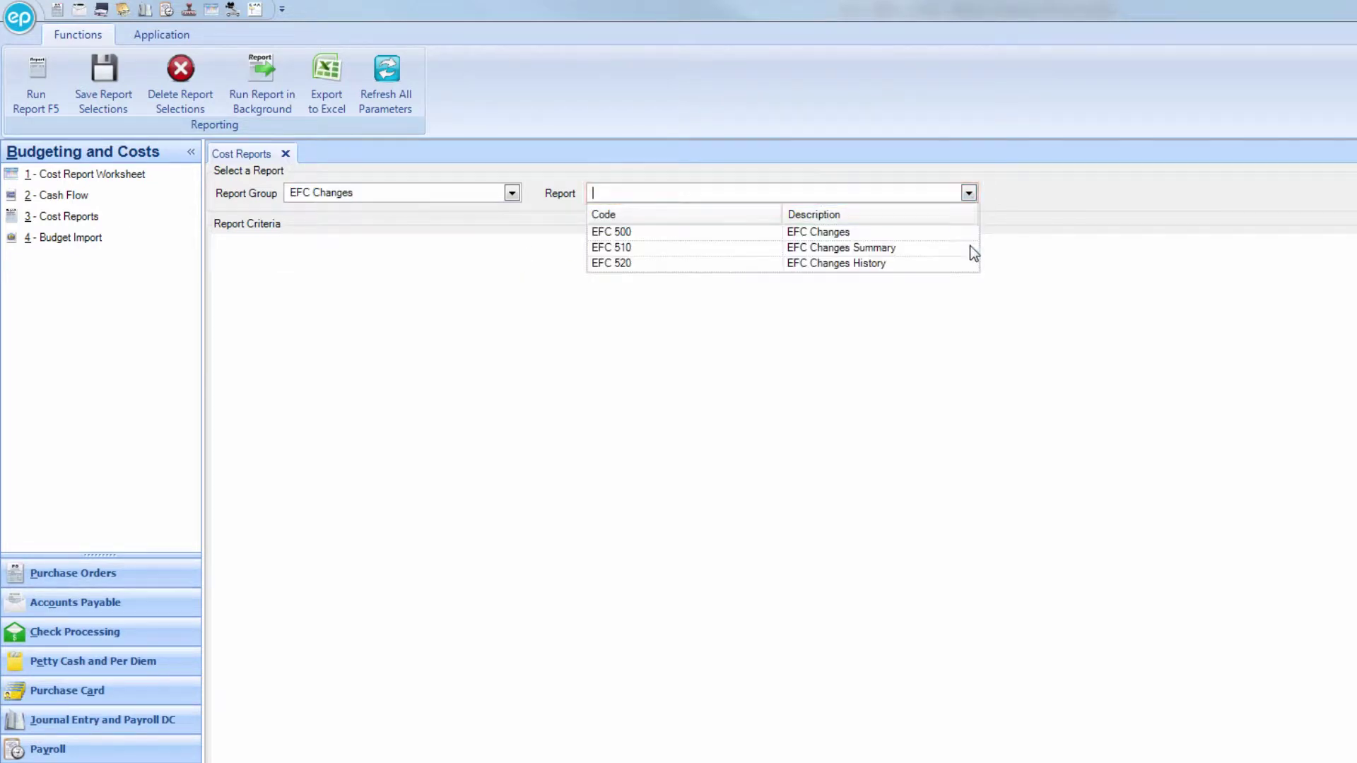
left_click(970, 263)
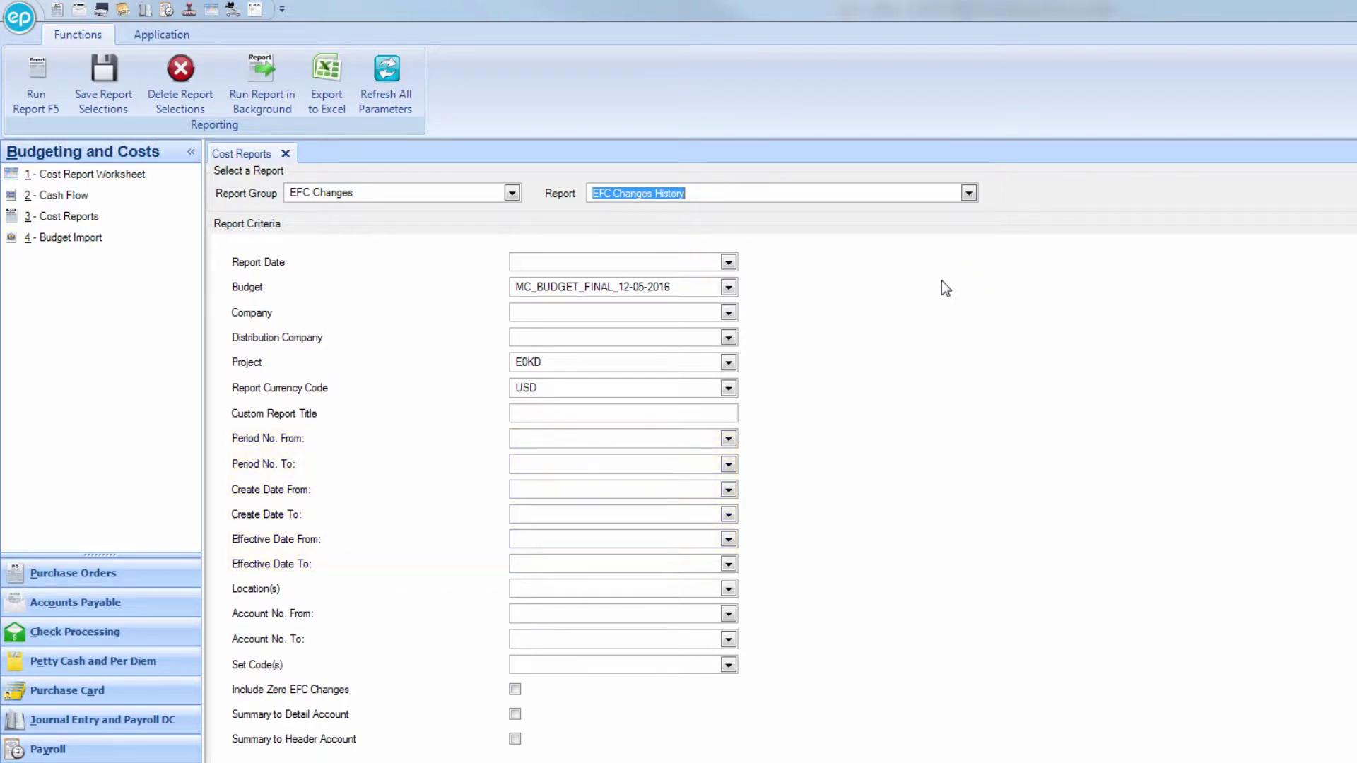
left_click(729, 437)
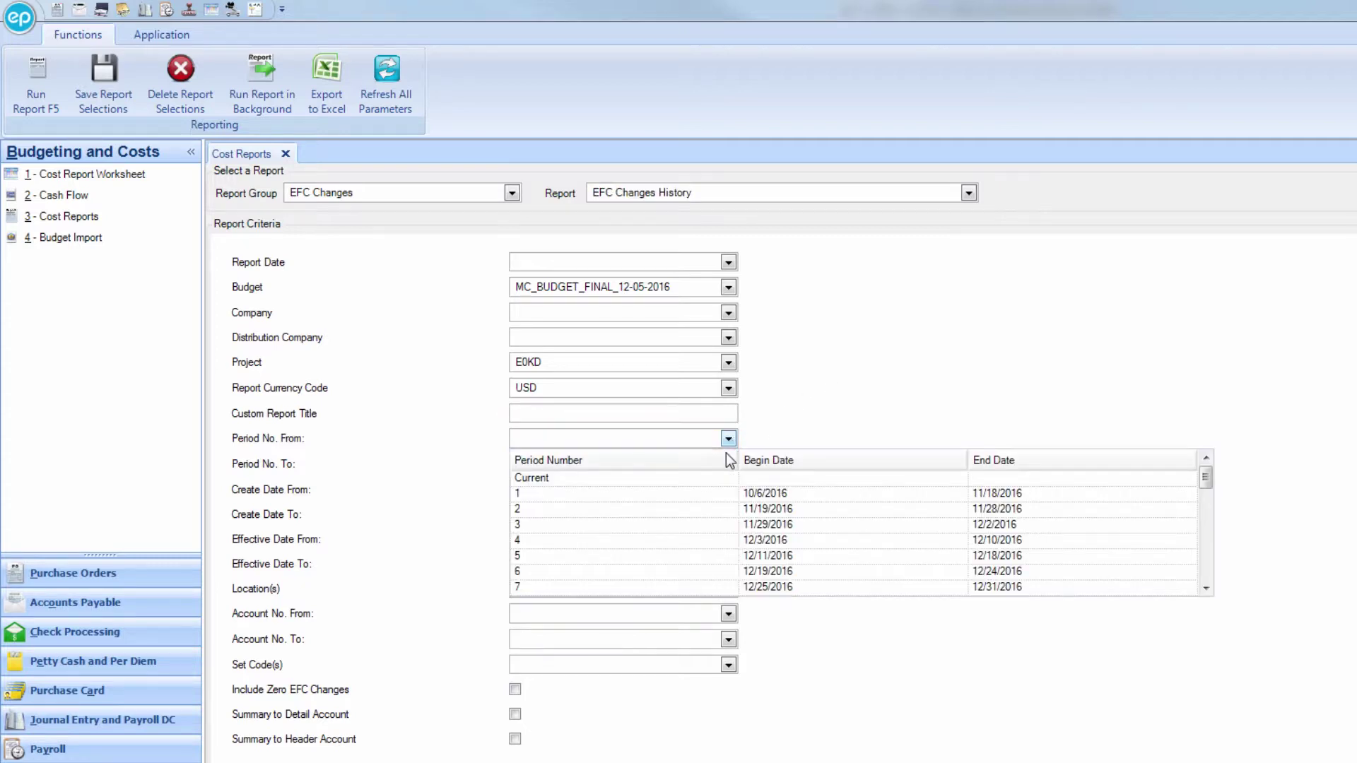
left_click(698, 477)
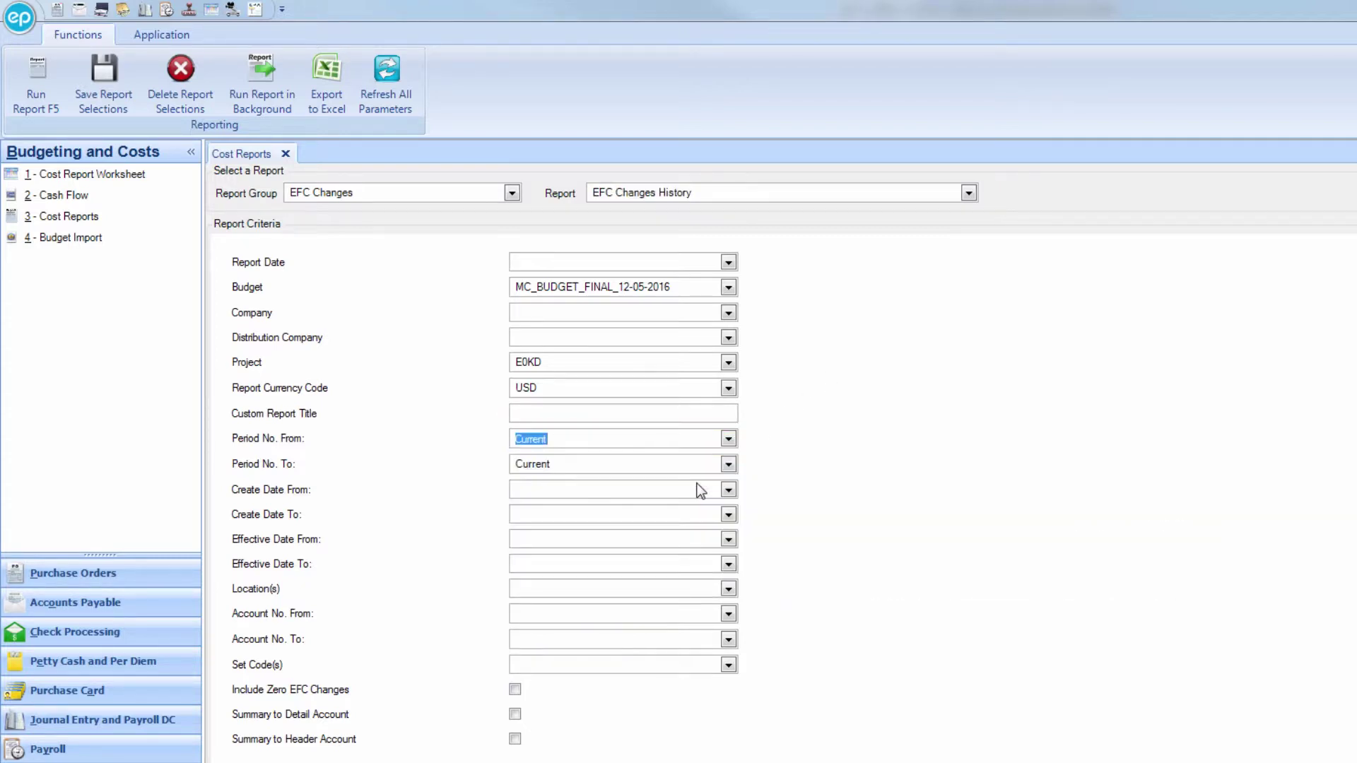